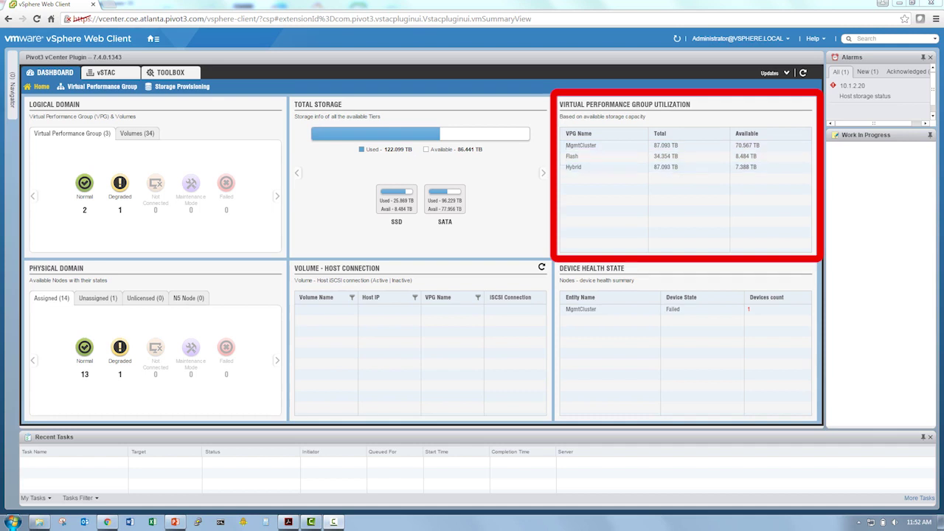
- View the Virtual Performance Group dashboard and the Storage Provisioning volume list
left_click(101, 87)
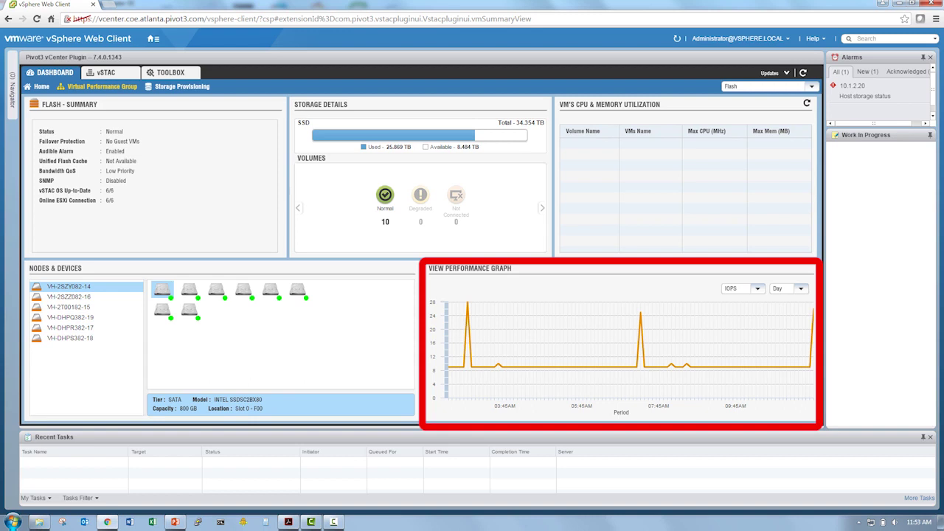
left_click(182, 86)
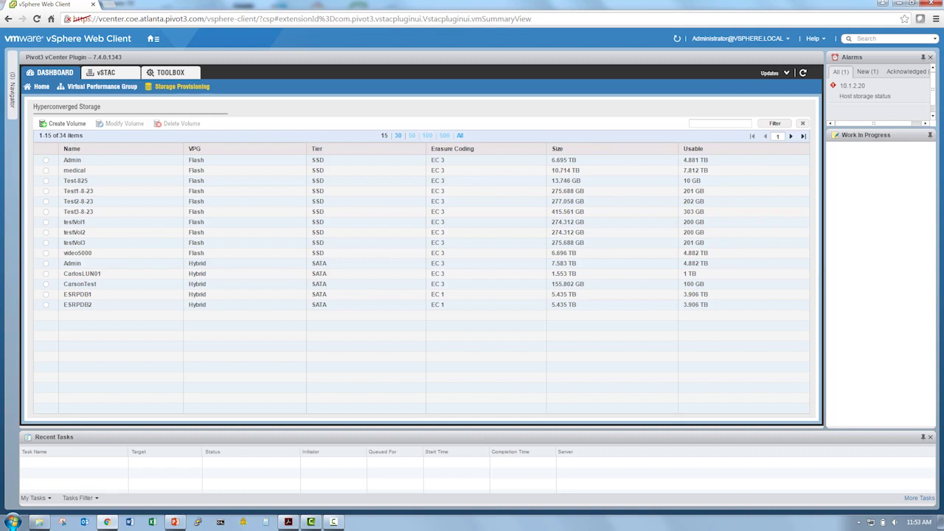
- Start a new logical volume named "new" in the Hybrid virtual performance group on the SATA tier
left_click(64, 123)
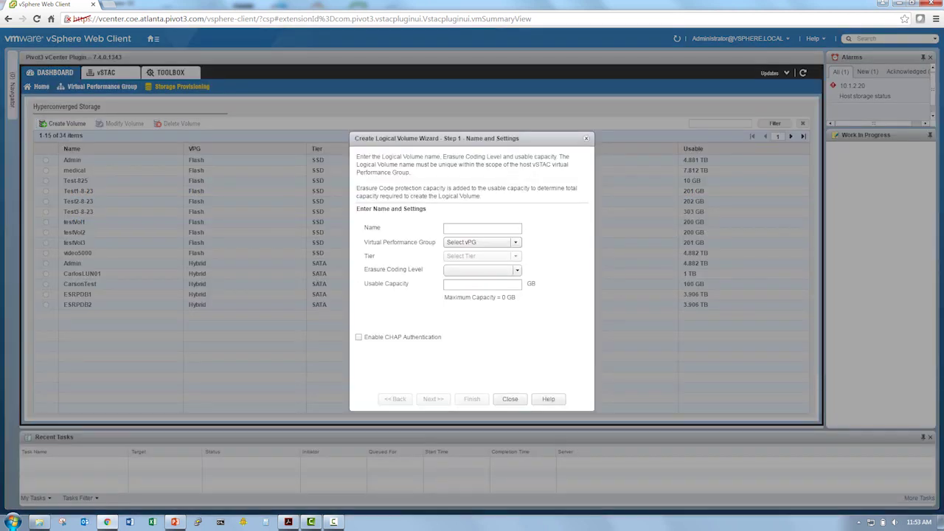
left_click(483, 228)
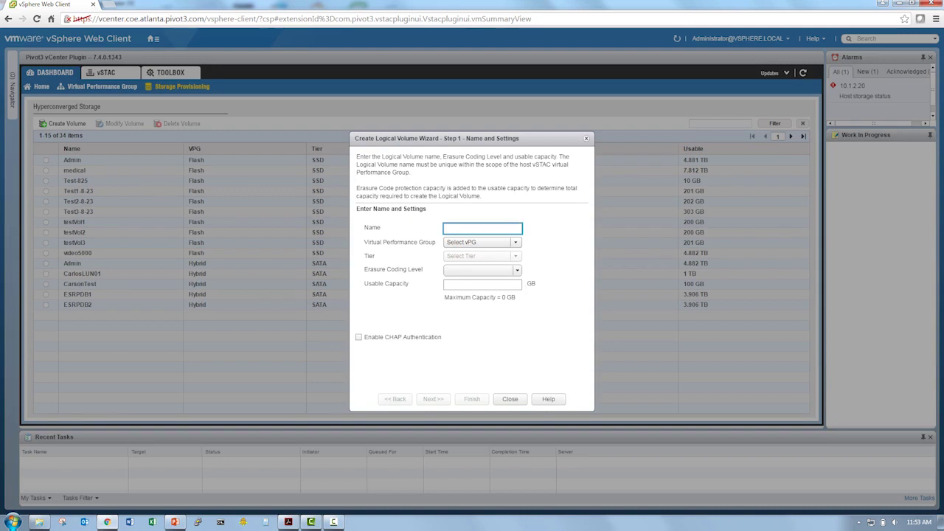
type("new")
left_click(479, 242)
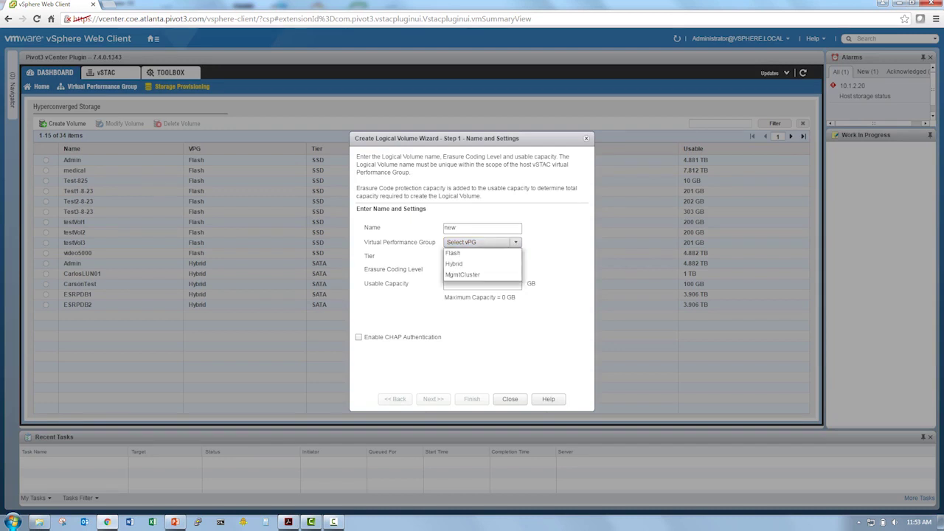
left_click(456, 263)
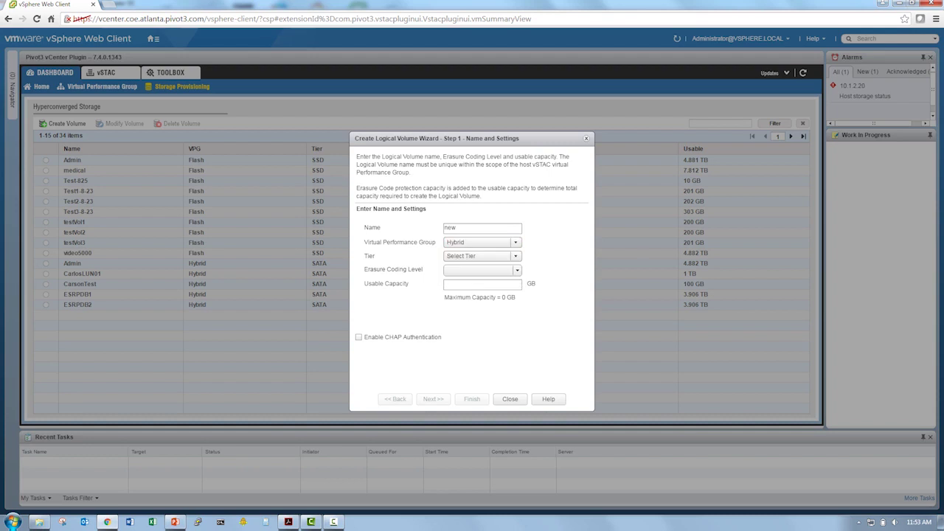
left_click(479, 256)
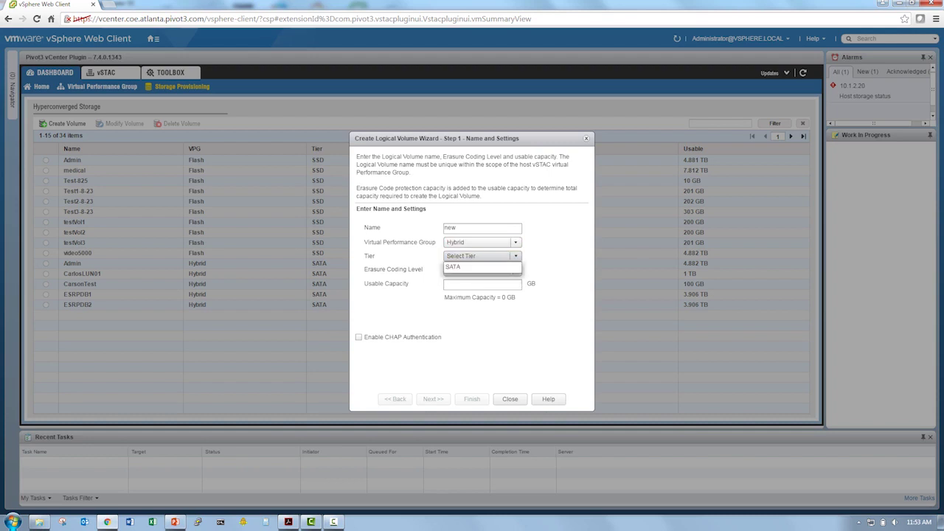
left_click(476, 268)
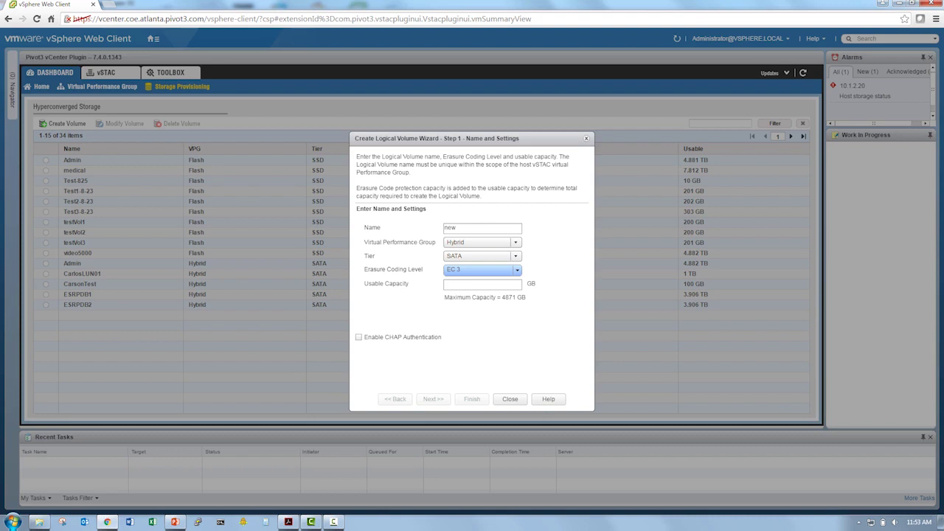
- Set the new volume's erasure coding level to EC 5 and usable capacity to 100 GB, and proceed to access control
left_click(517, 270)
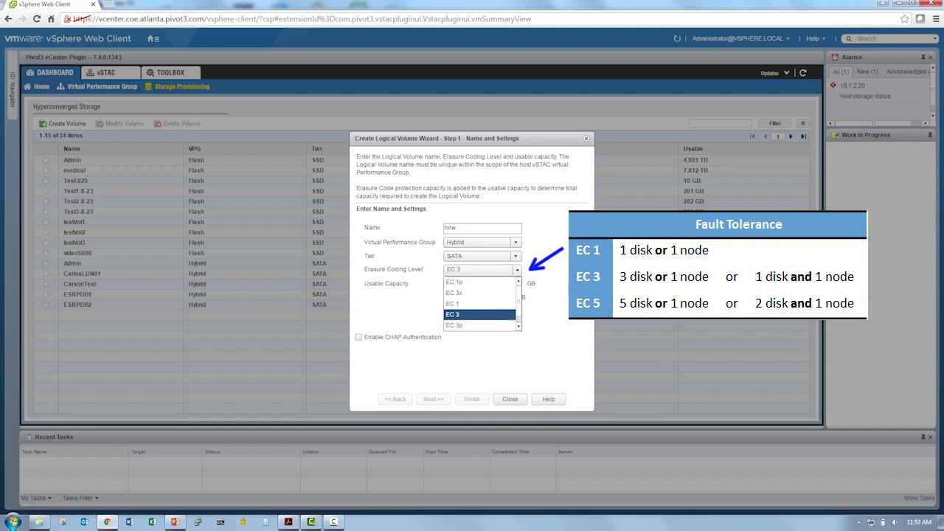
scroll(479, 292, "up", 1)
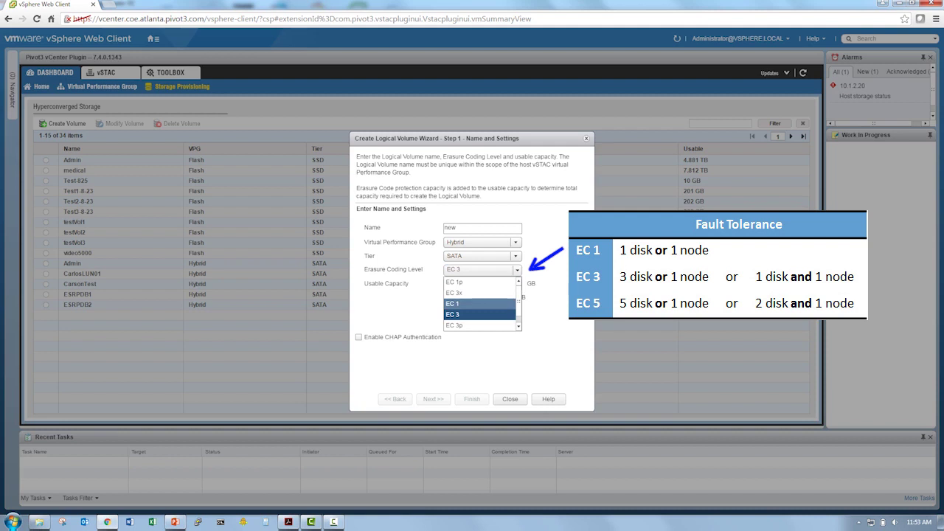
scroll(480, 315, "down", 1)
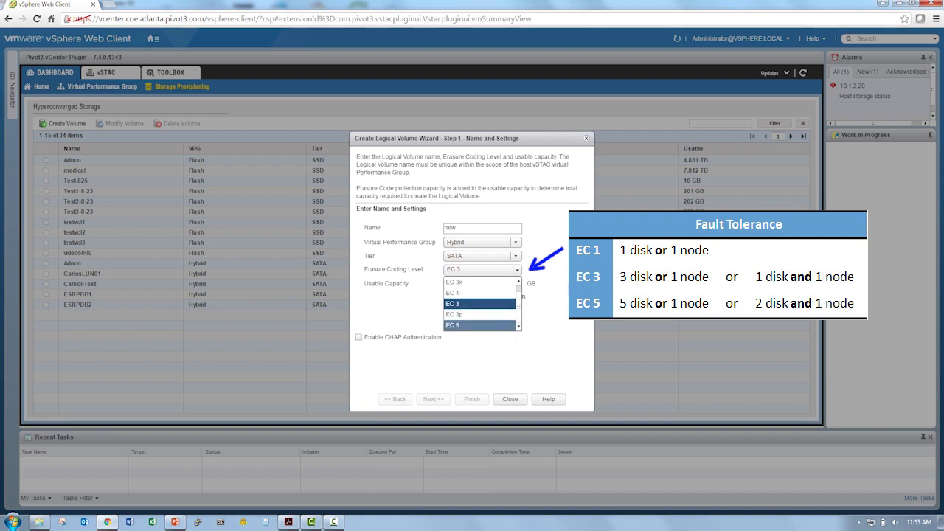
left_click(478, 325)
left_click(482, 284)
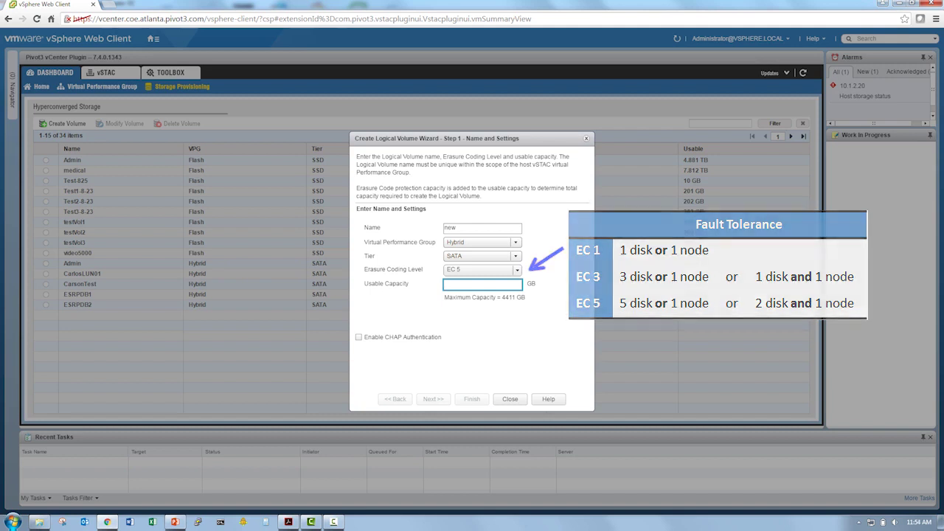
type("100")
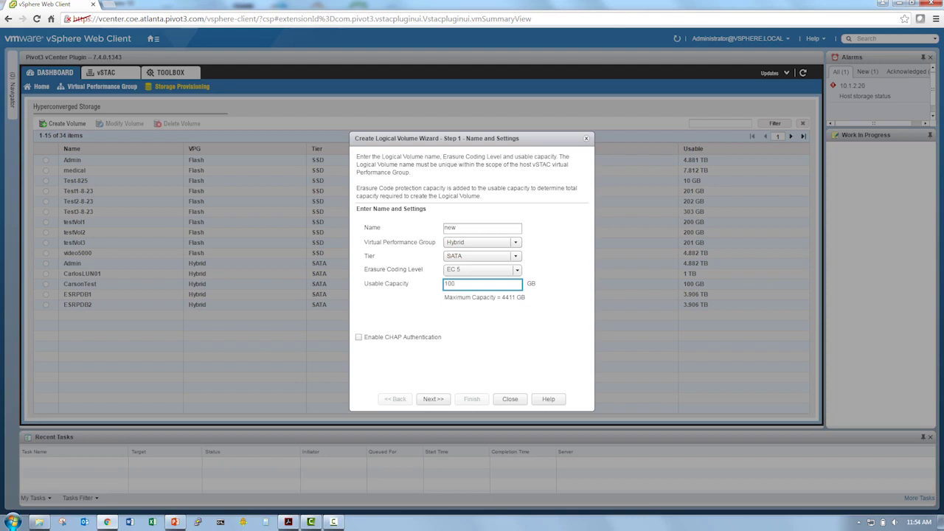
left_click(432, 399)
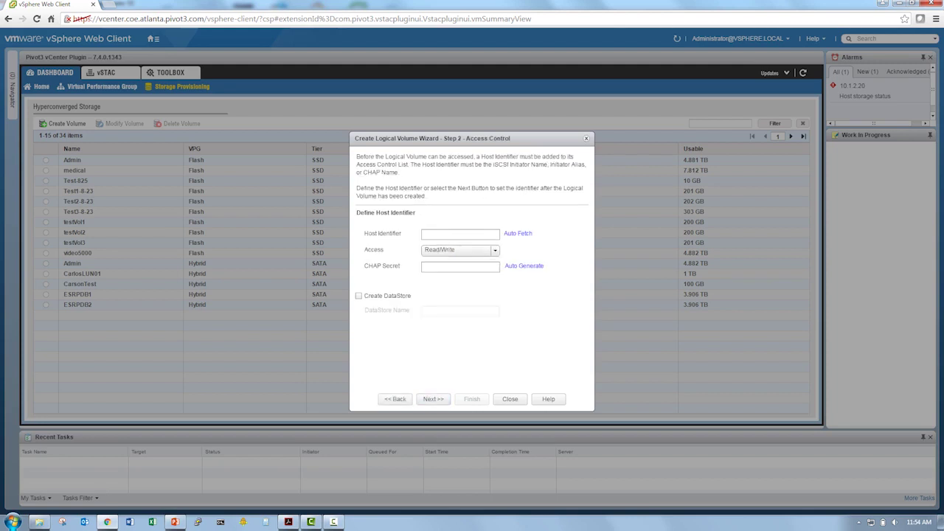
- Enter host identifier "Hybrid" and enable a datastore named "new", and close the volume wizard without finishing it
left_click(460, 234)
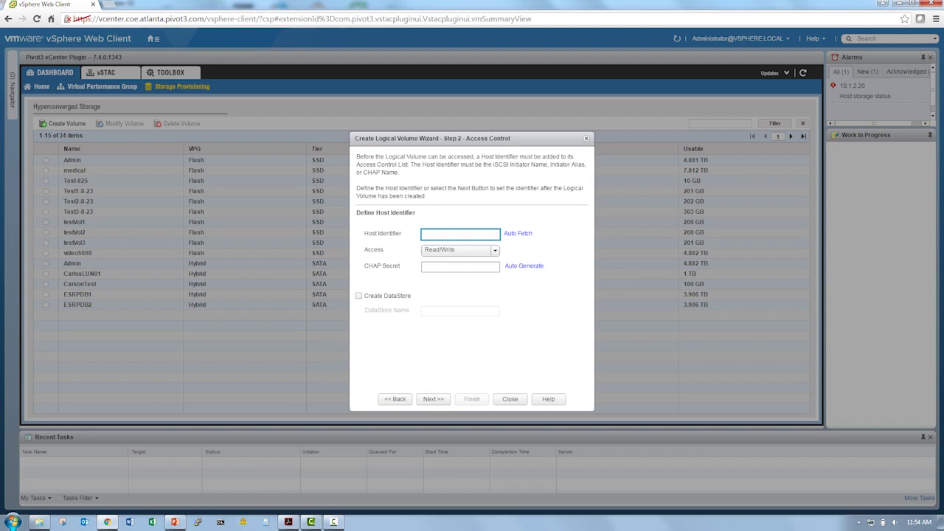
type("Hybrid")
left_click(359, 296)
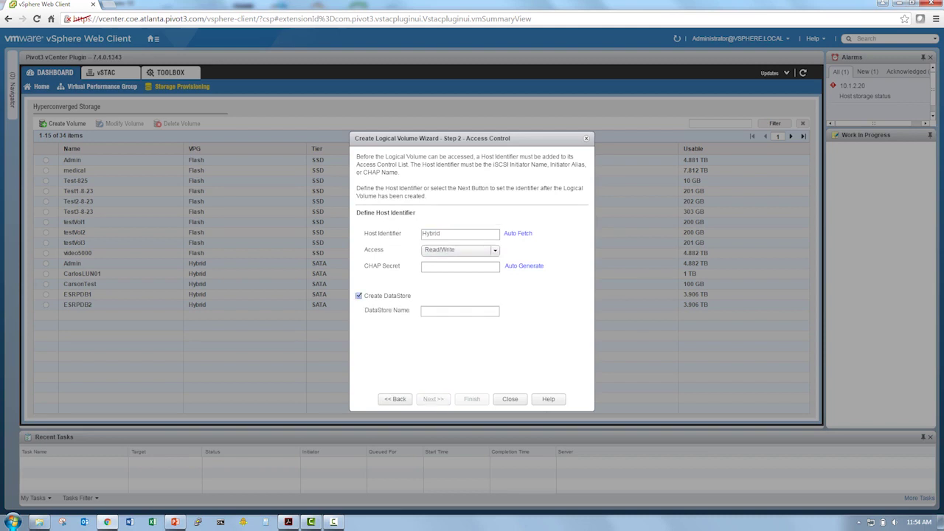
left_click(460, 310)
type("new")
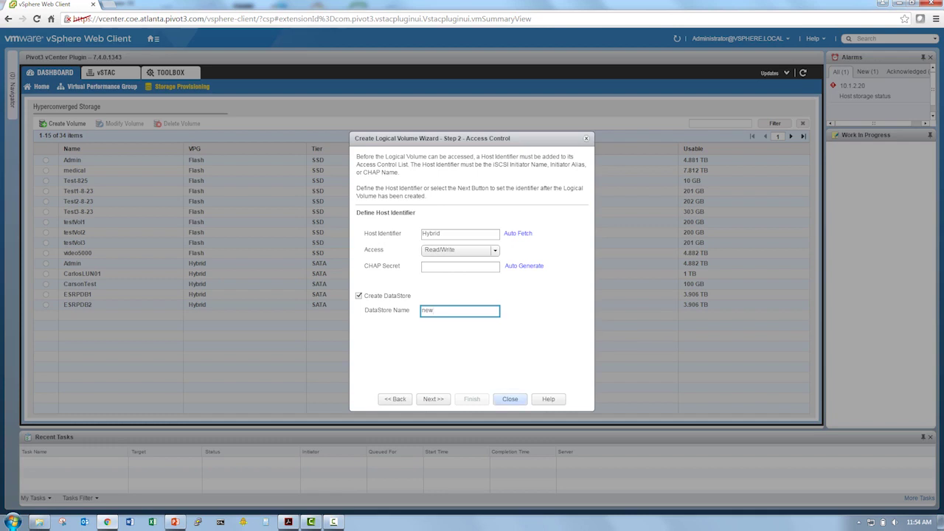
left_click(509, 398)
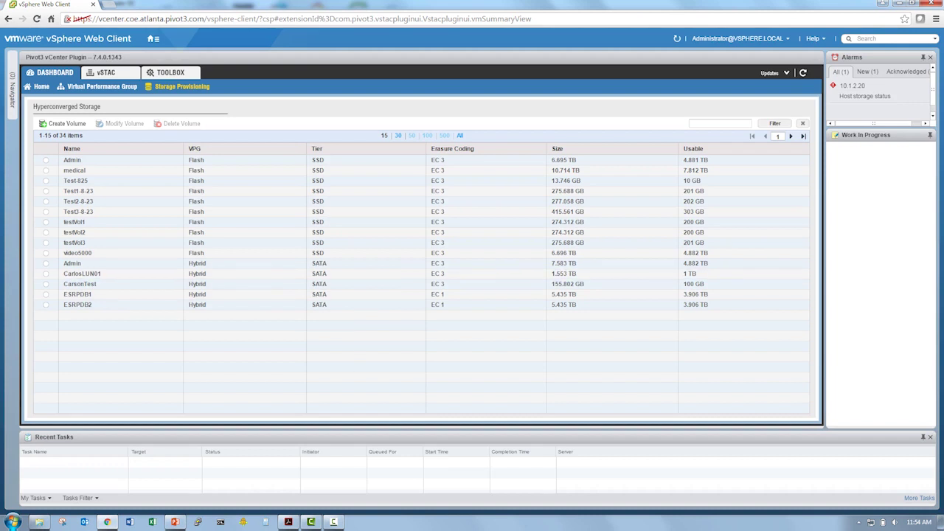
- Examine the Flash and Hybrid groups in the vSTAC physical domain, including the device details of each group's first node
left_click(28, 86)
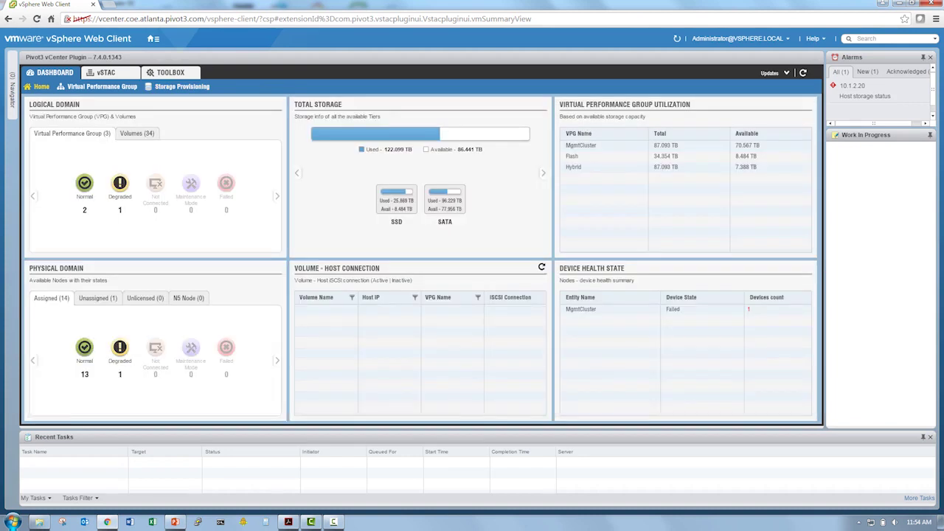
left_click(105, 73)
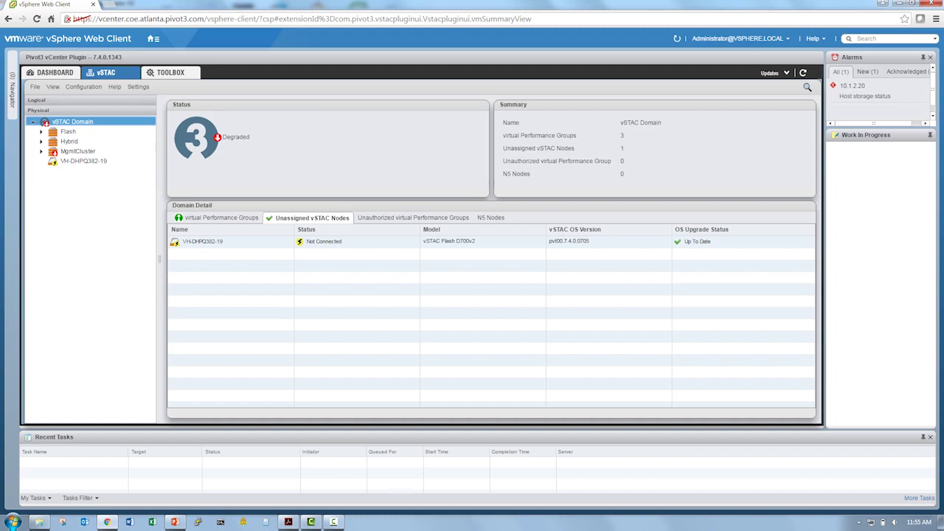
left_click(41, 131)
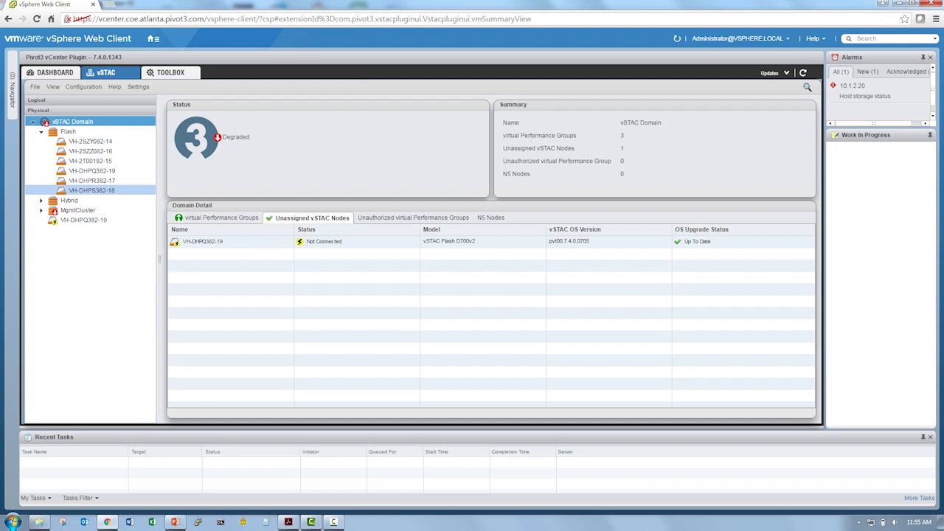
left_click(41, 200)
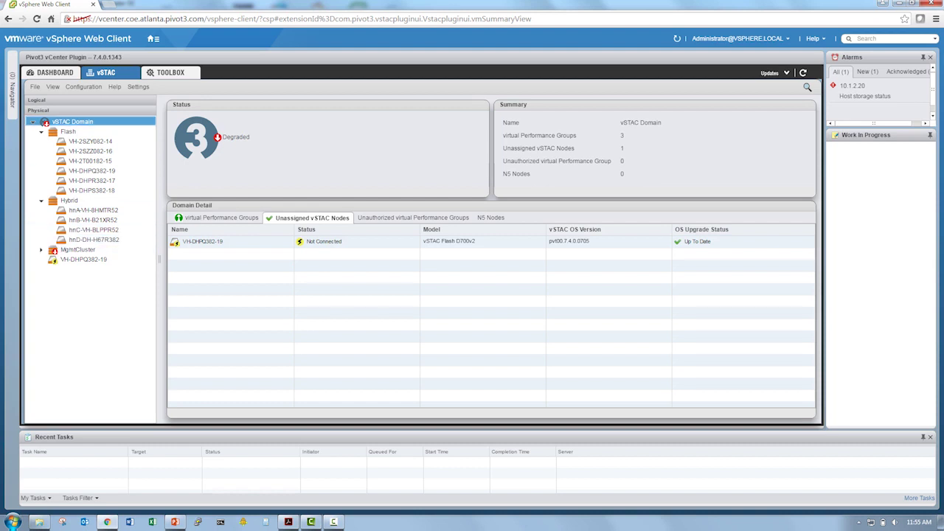
left_click(68, 132)
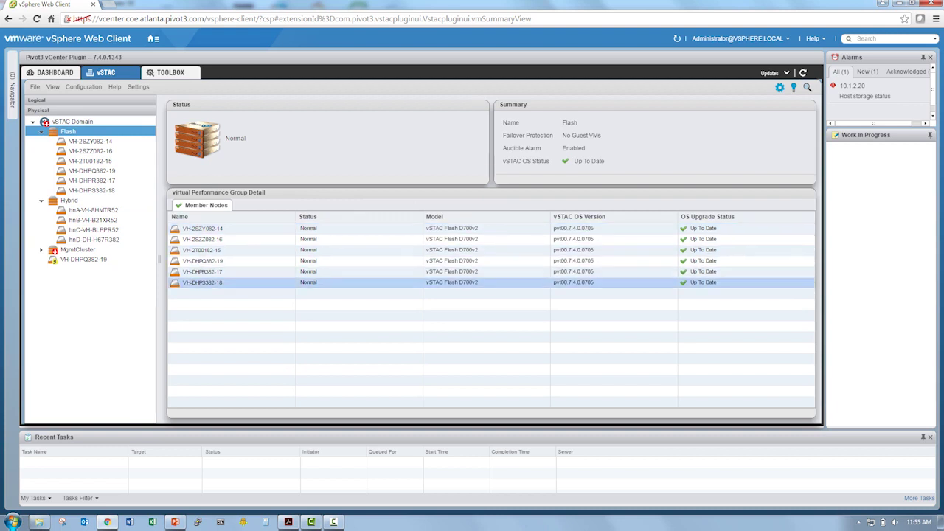
left_click(90, 141)
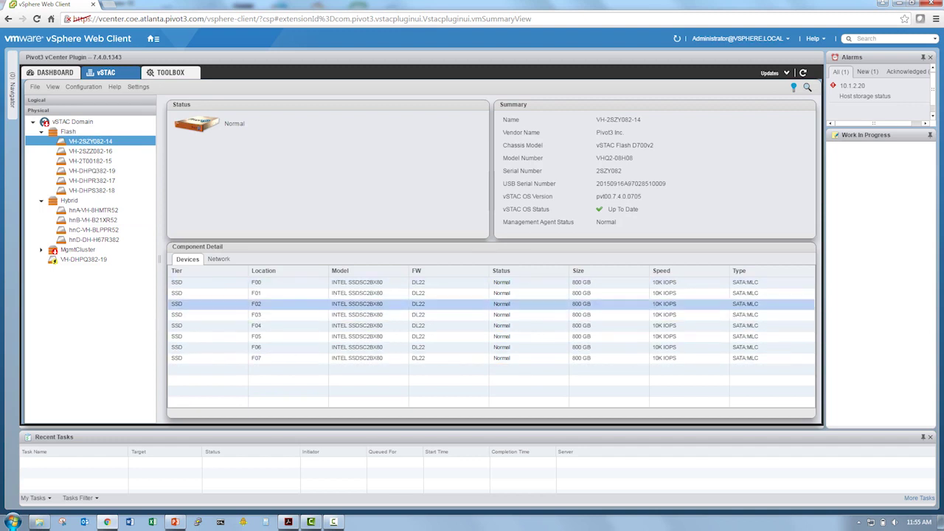
left_click(93, 210)
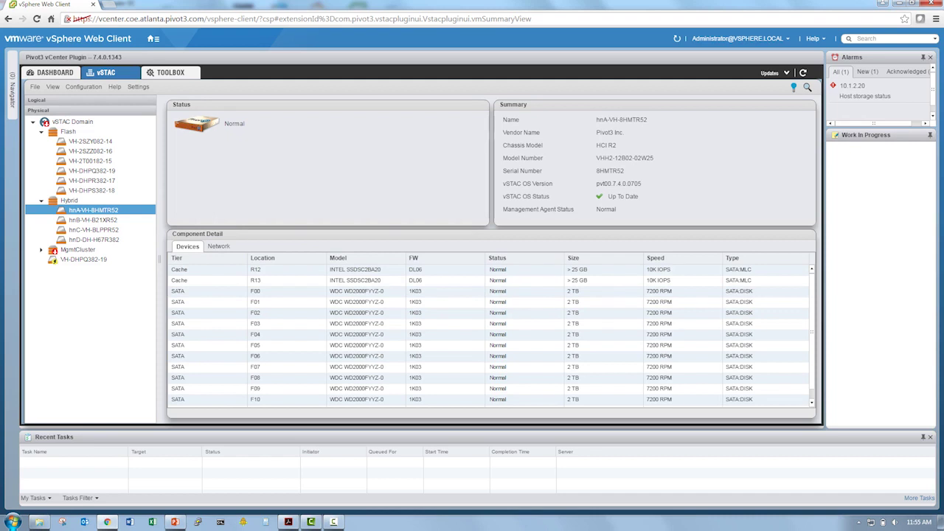
- Examine the Flash group's SSD tier in the logical domain, including the capacity details of its Admin volume
left_click(36, 100)
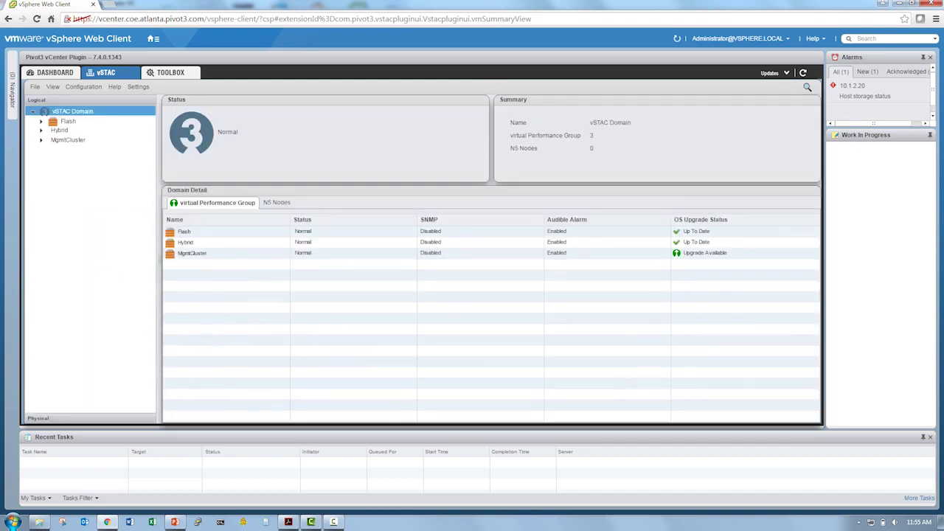
left_click(41, 121)
left_click(49, 130)
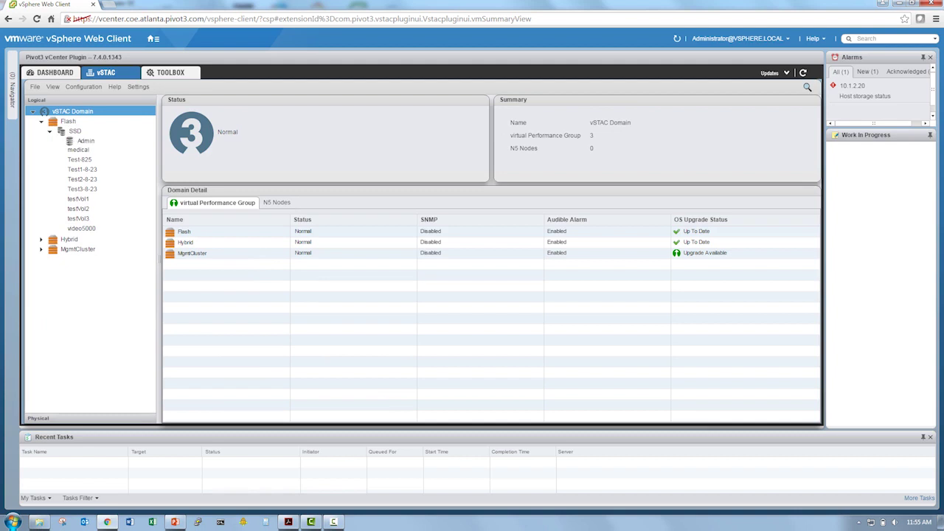
left_click(74, 130)
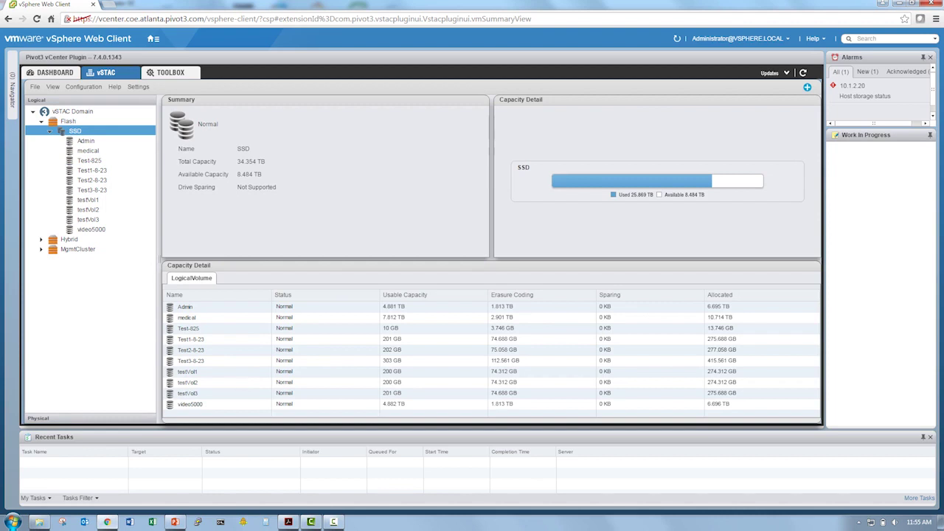
left_click(85, 140)
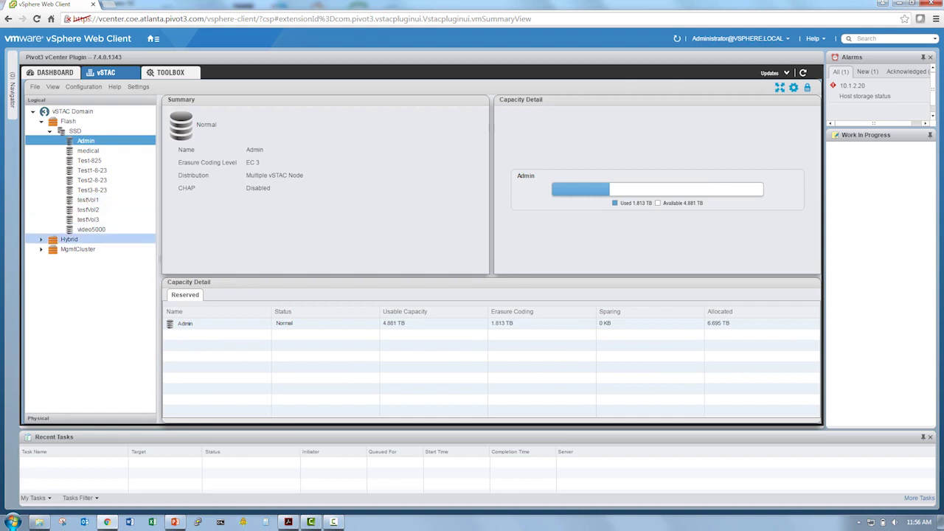
- Change the erasure coding level of the ESRPDB1 volume in the Hybrid group's SATA tier to EC 5
left_click(42, 239)
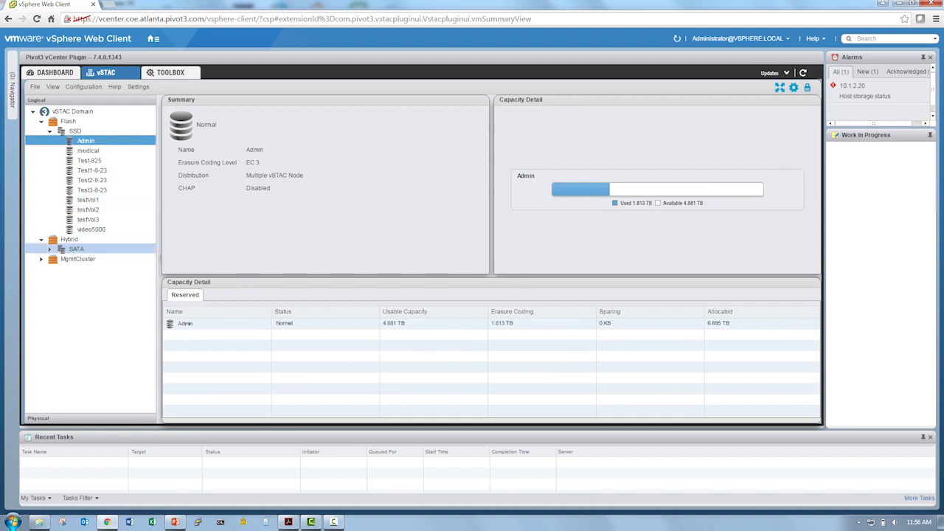
left_click(50, 248)
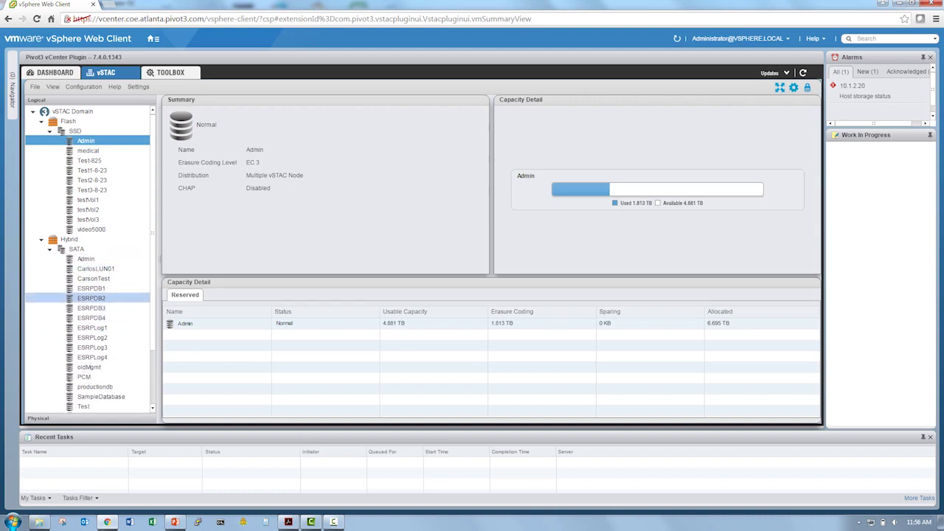
left_click(92, 288)
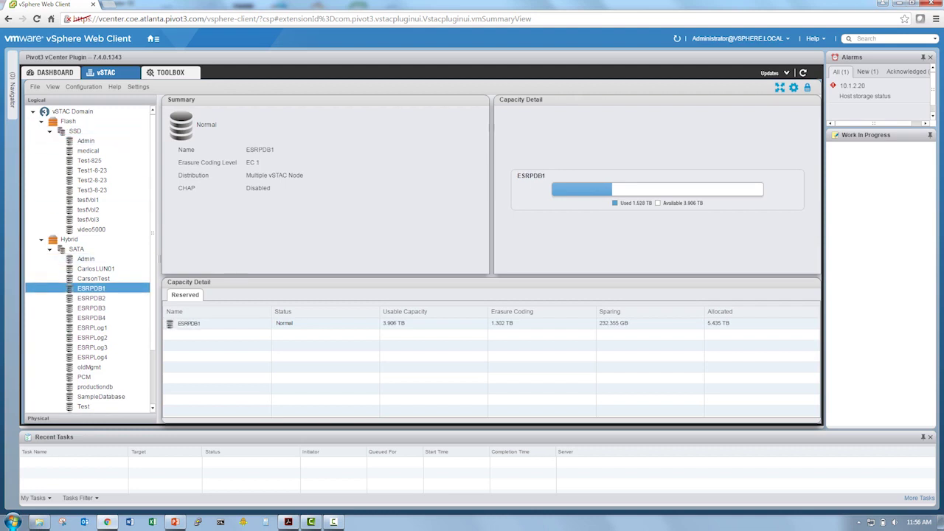
left_click(83, 87)
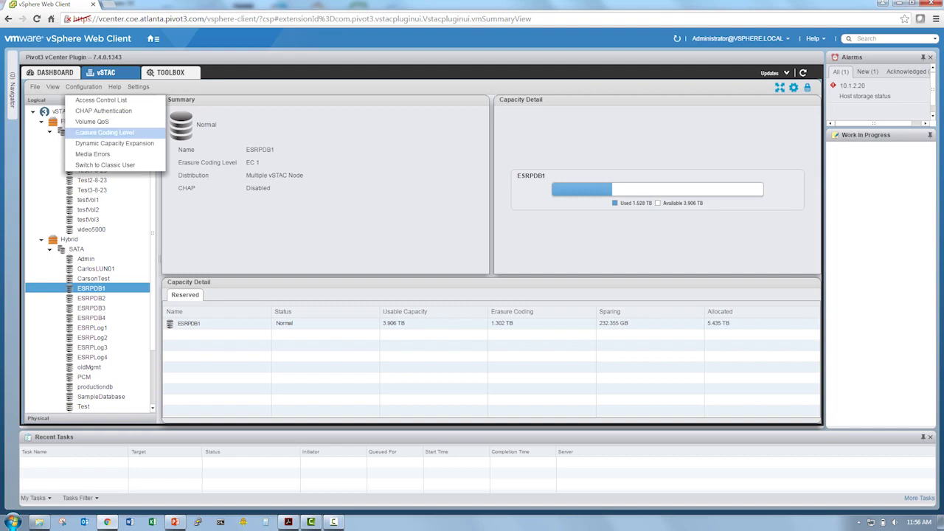
left_click(104, 132)
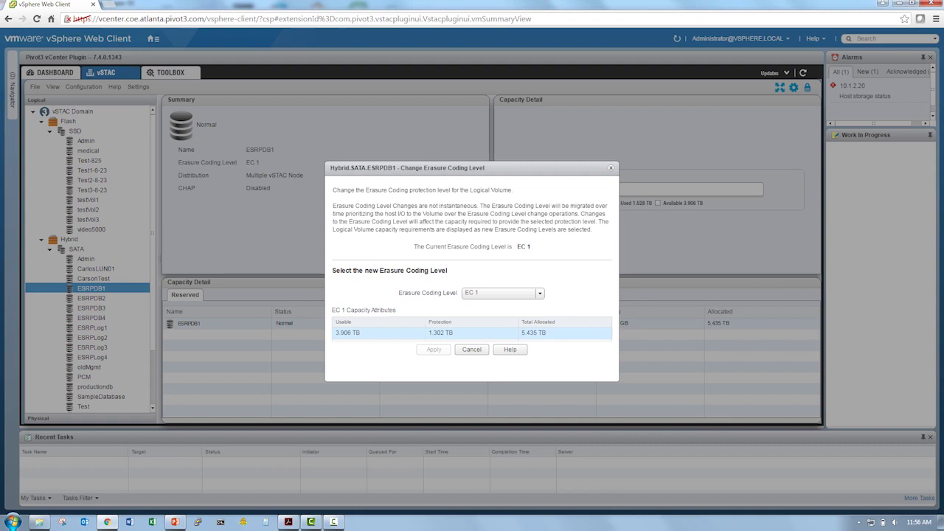
left_click(540, 293)
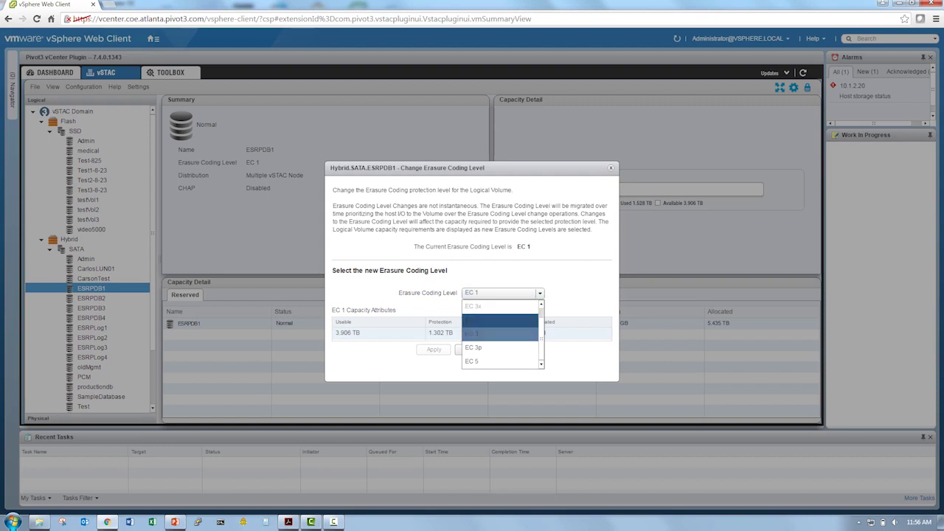
left_click(500, 361)
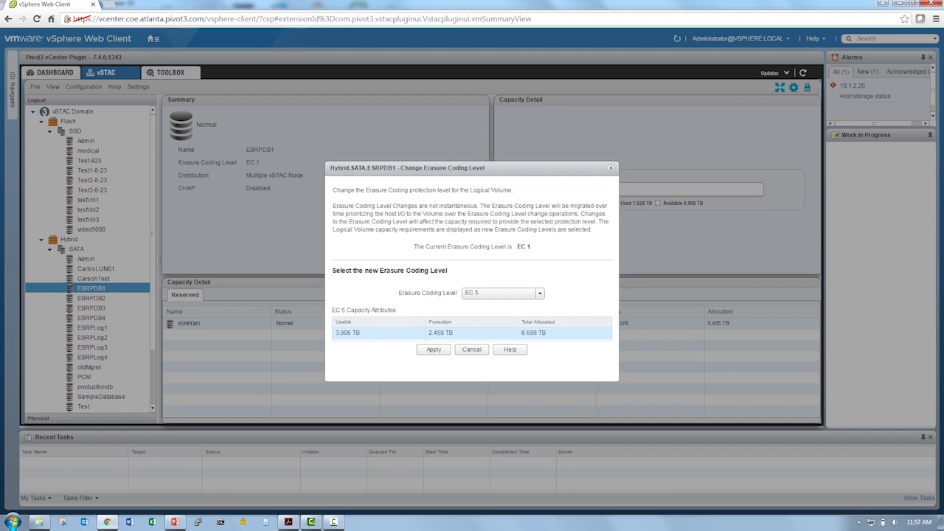
left_click(435, 351)
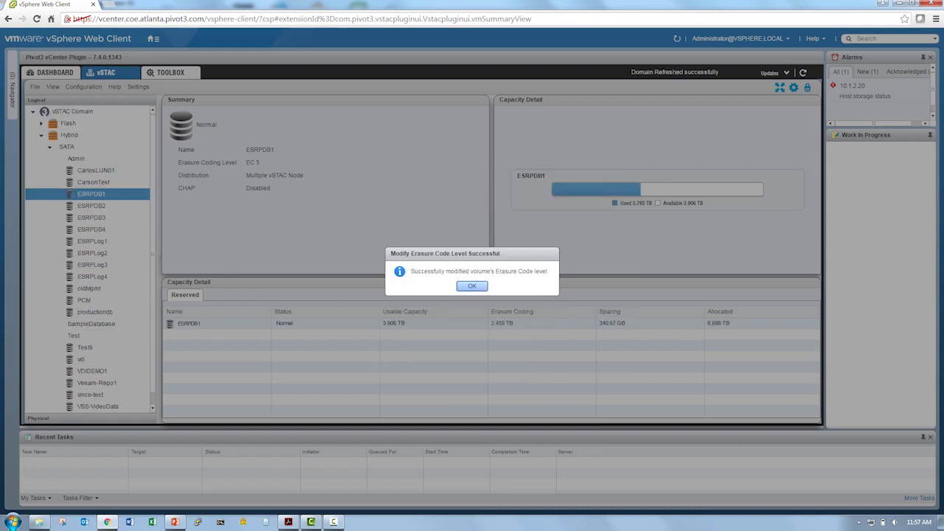
key("Return")
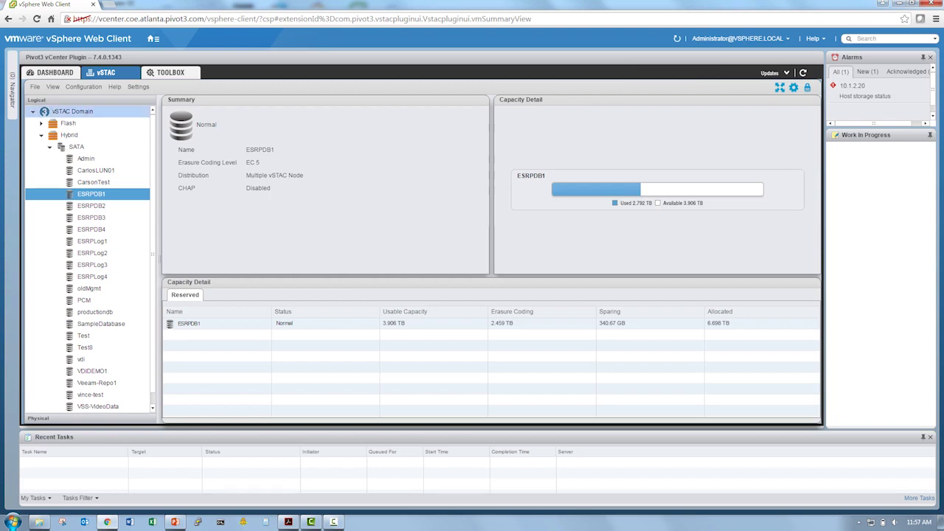
- Expand the ESRPDB1 volume's usable capacity to 5000 GB with Dynamic Capacity Expansion, and close the dialog
left_click(83, 87)
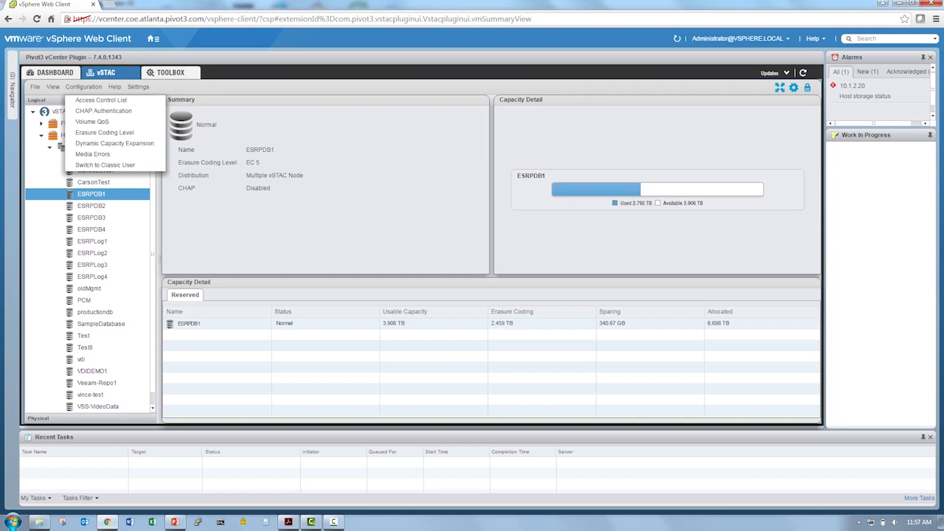
left_click(114, 143)
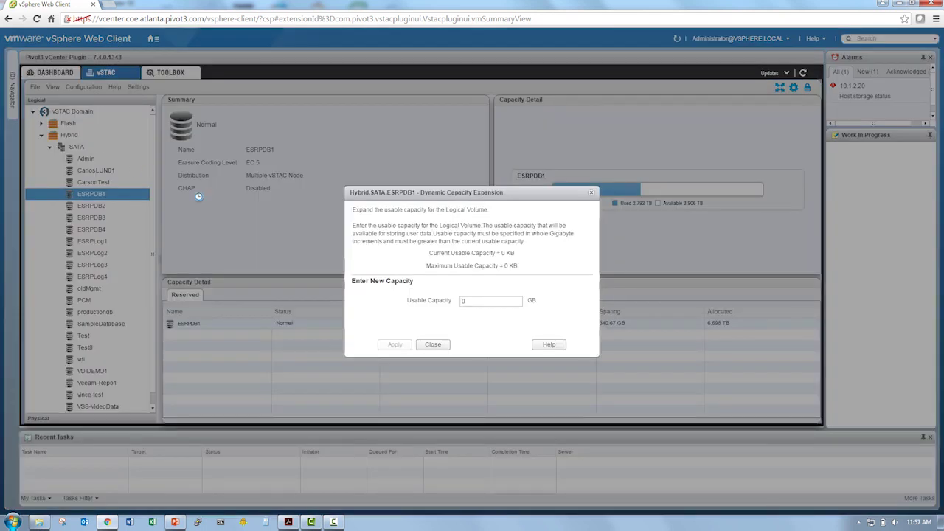
left_click_drag(478, 301, 460, 302)
key("BackSpace")
type("5000")
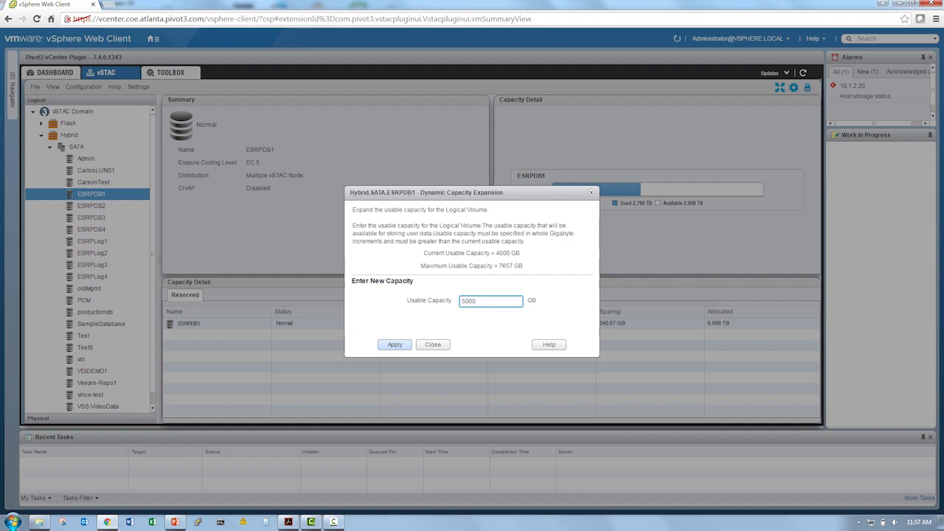
left_click(402, 345)
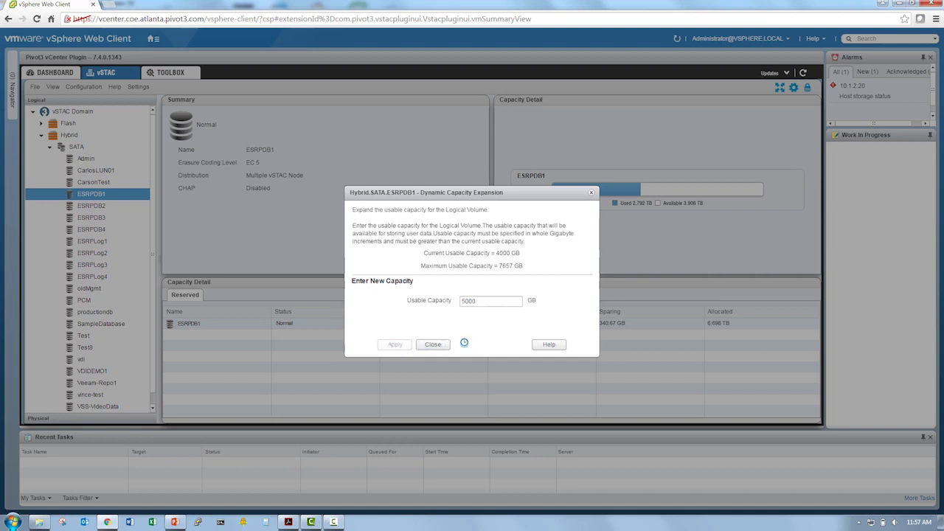
left_click(431, 345)
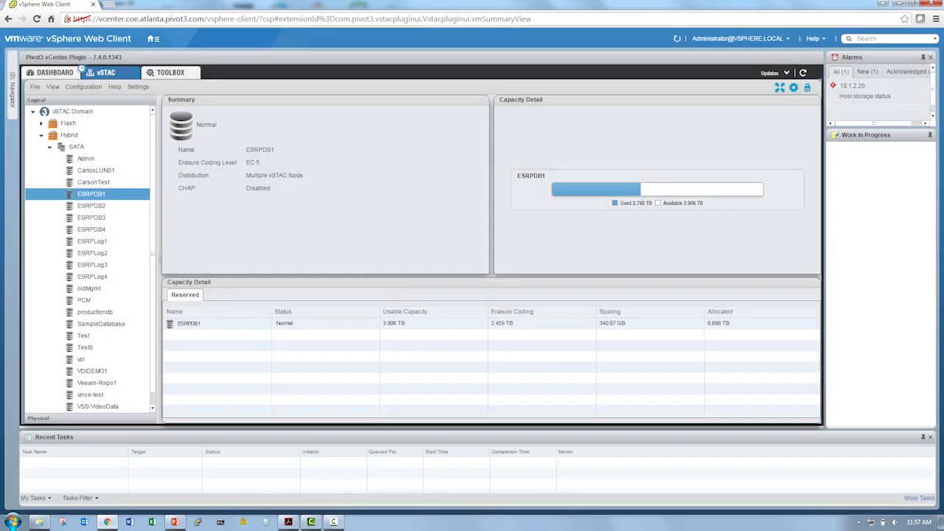